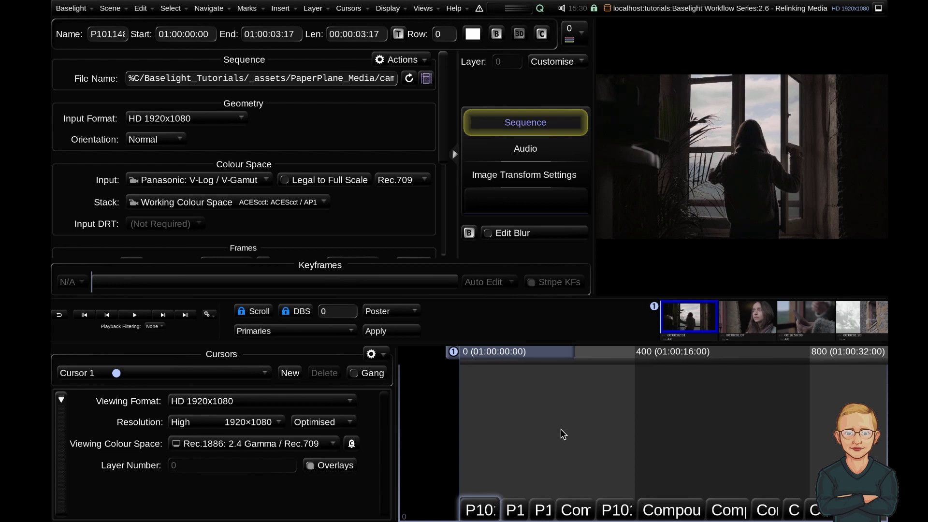
- Compare the sky_replacements folders in the LaCie and Desktop PaperPlane_Media copies in Finder
{"action": "key", "text": "Down"}
{"action": "key", "text": "Down"}
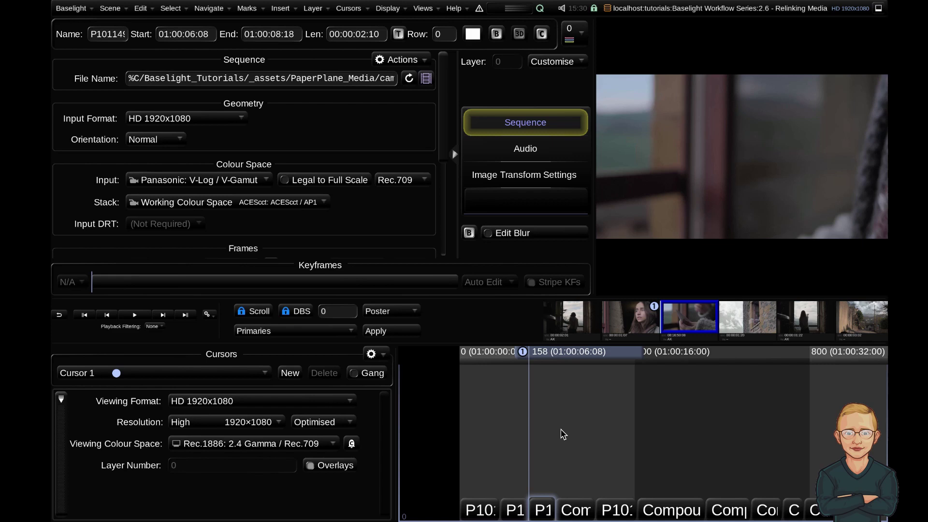
{"action": "key", "text": "Up"}
{"action": "key", "text": "Up"}
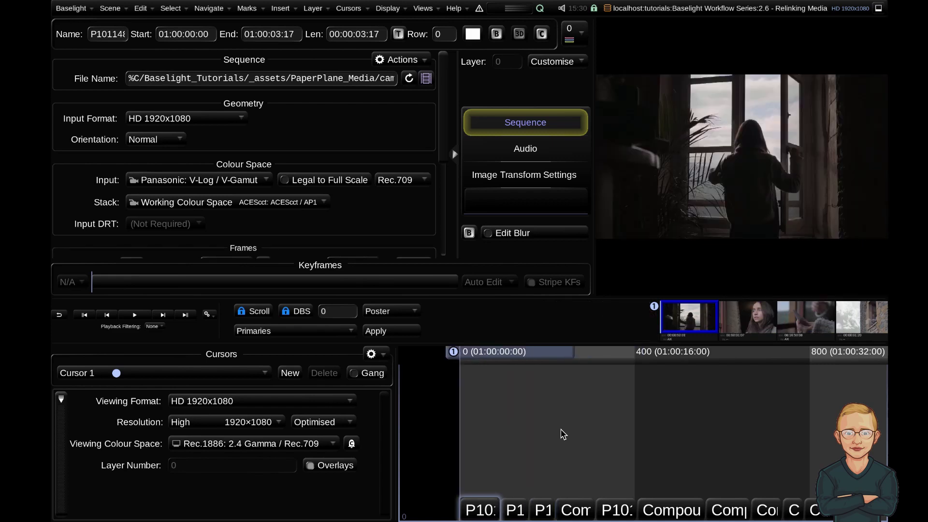
{"action": "key", "text": "super+Tab"}
{"action": "key", "text": "super+Tab"}
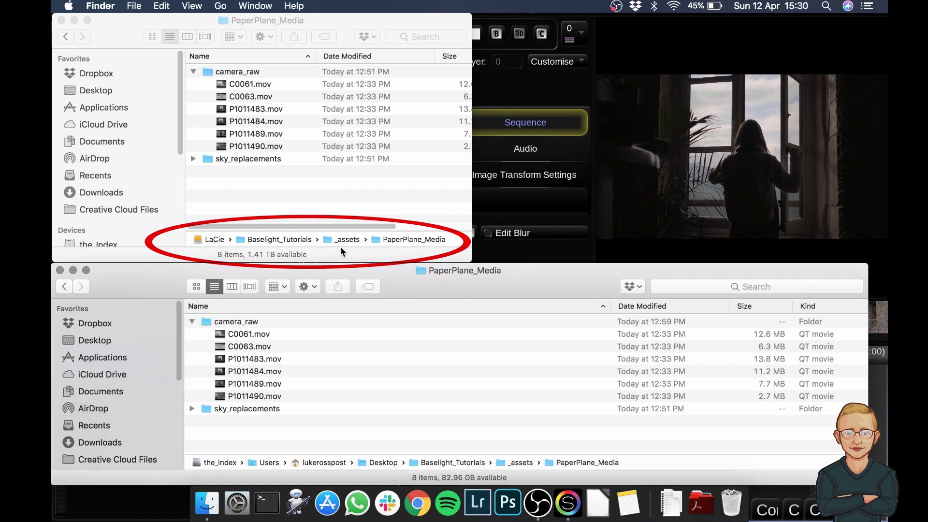
{"action": "left_click", "coordinate": [193, 161]}
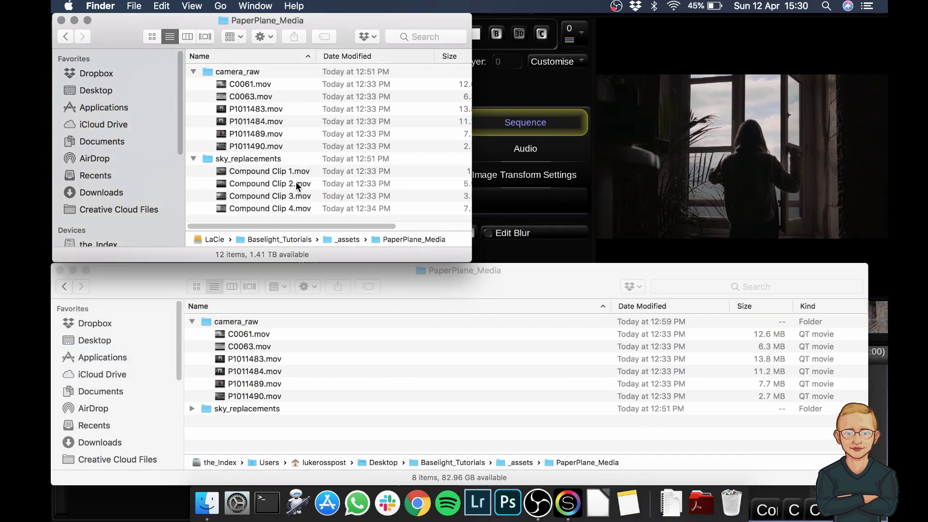
{"action": "left_click", "coordinate": [192, 408]}
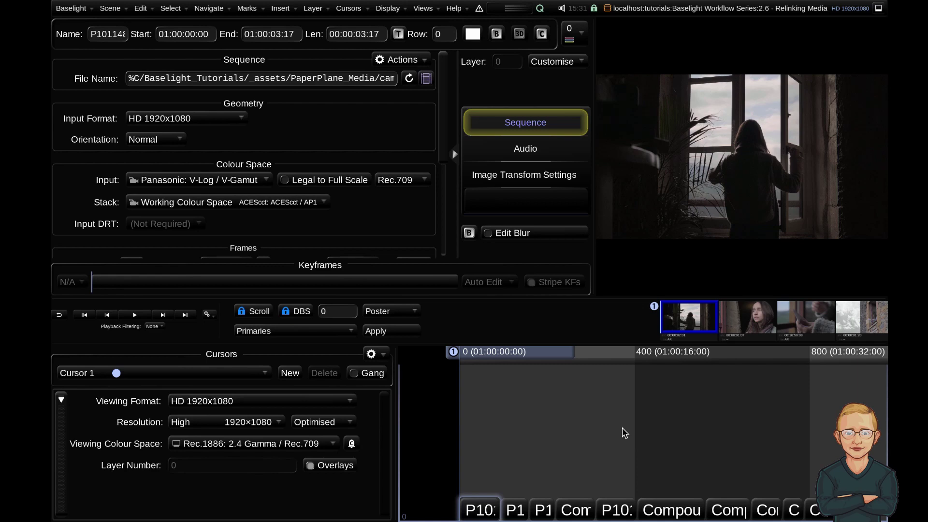
- Set the scene's default image container to the Desktop folder in Scene Settings, then close it
{"action": "left_click", "coordinate": [431, 9]}
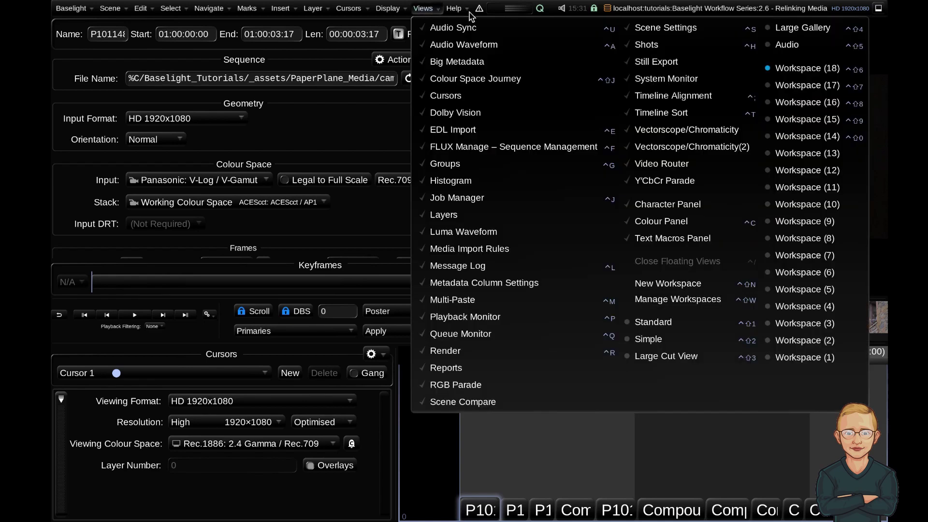
{"action": "left_click", "coordinate": [670, 30]}
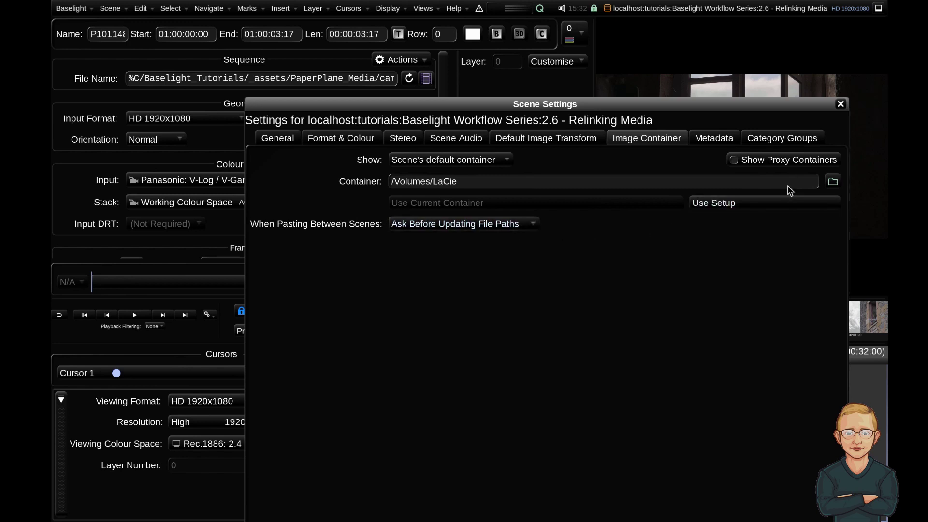
{"action": "left_click", "coordinate": [832, 182]}
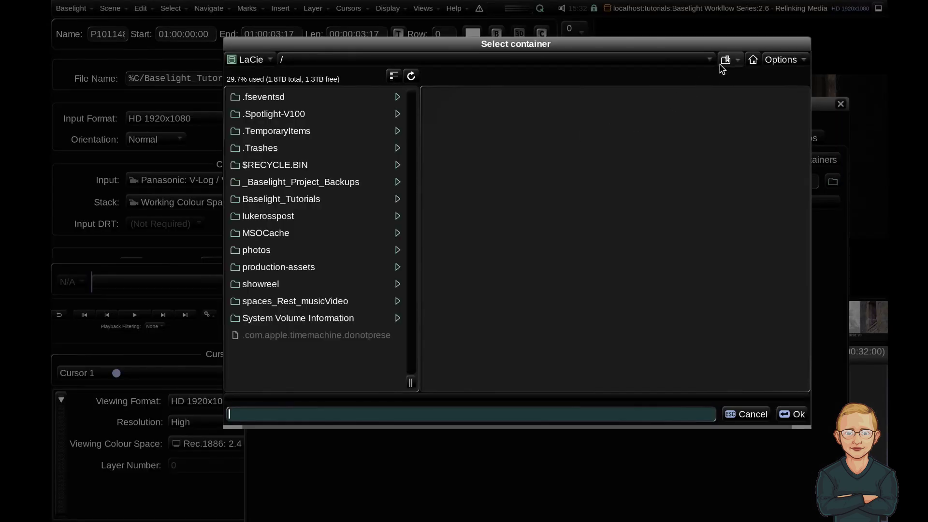
{"action": "left_click", "coordinate": [725, 61]}
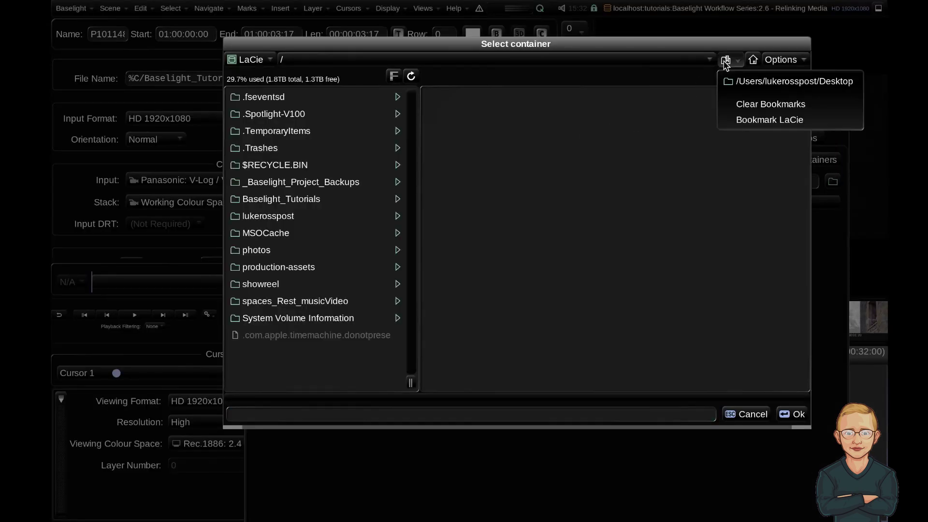
{"action": "left_click", "coordinate": [779, 82]}
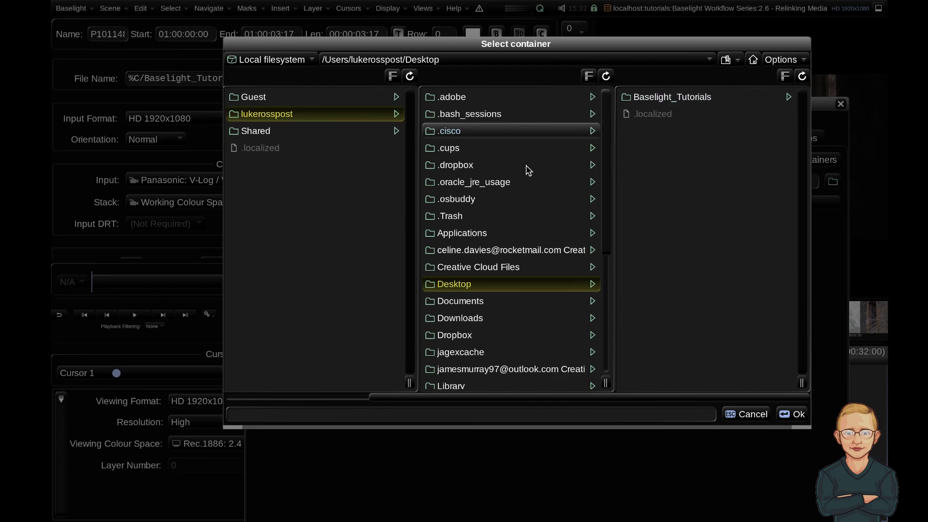
{"action": "left_click", "coordinate": [795, 415]}
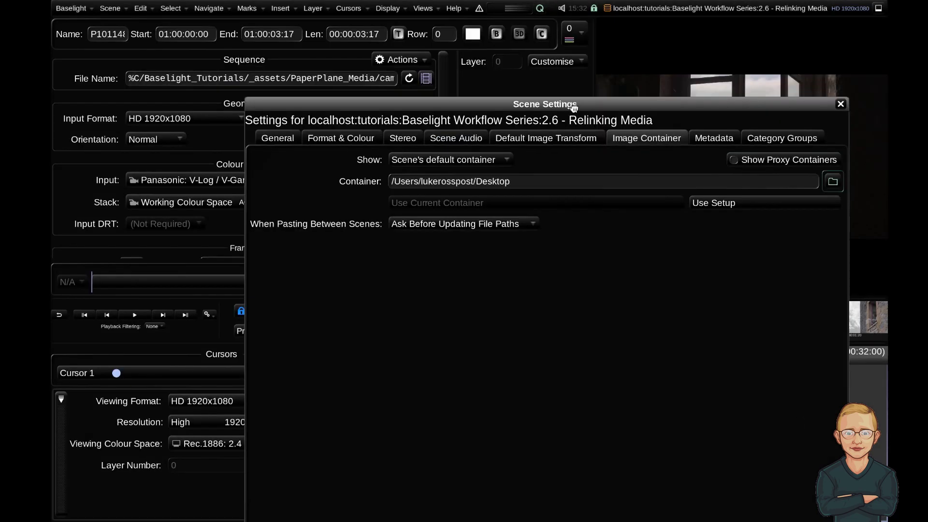
{"action": "left_click_drag", "start_coordinate": [573, 107], "coordinate": [595, 31]}
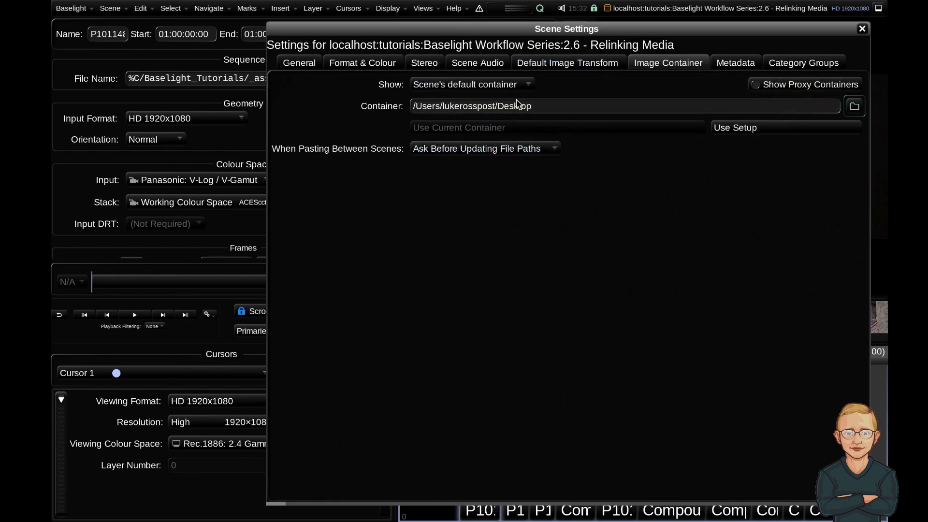
{"action": "key", "text": "Escape"}
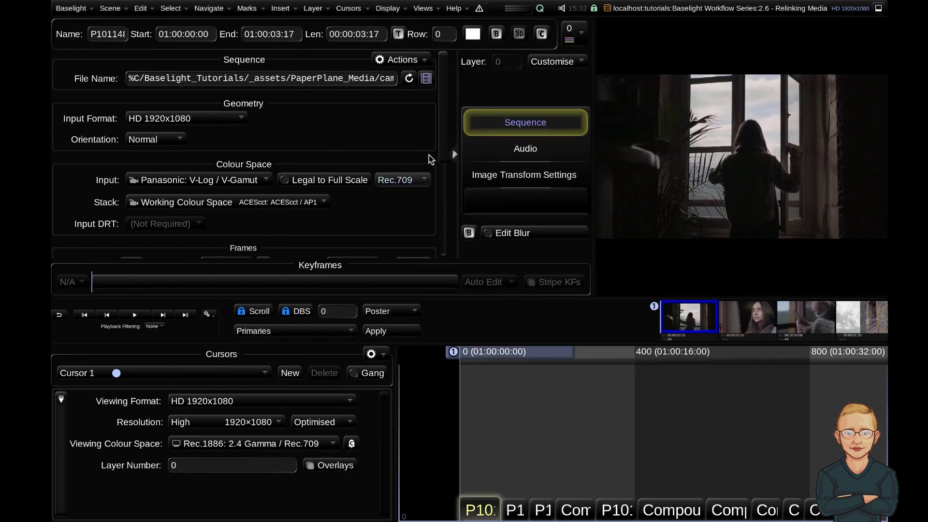
- Inspect P1011483.mov in the shot's file browser without relinking, then recheck the Scene Settings container
{"action": "left_click", "coordinate": [427, 78]}
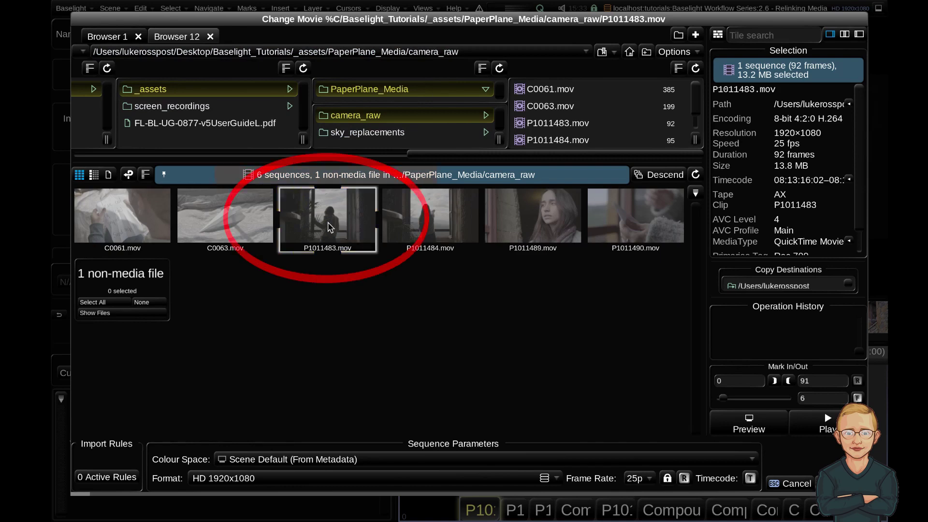
{"action": "left_click", "coordinate": [343, 220]}
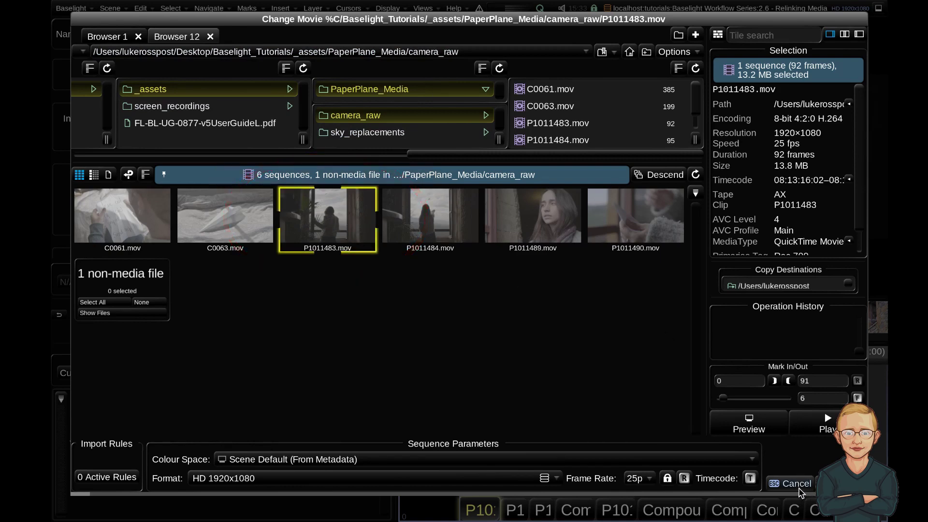
{"action": "left_click", "coordinate": [800, 486]}
{"action": "key", "text": "ctrl+shift+s"}
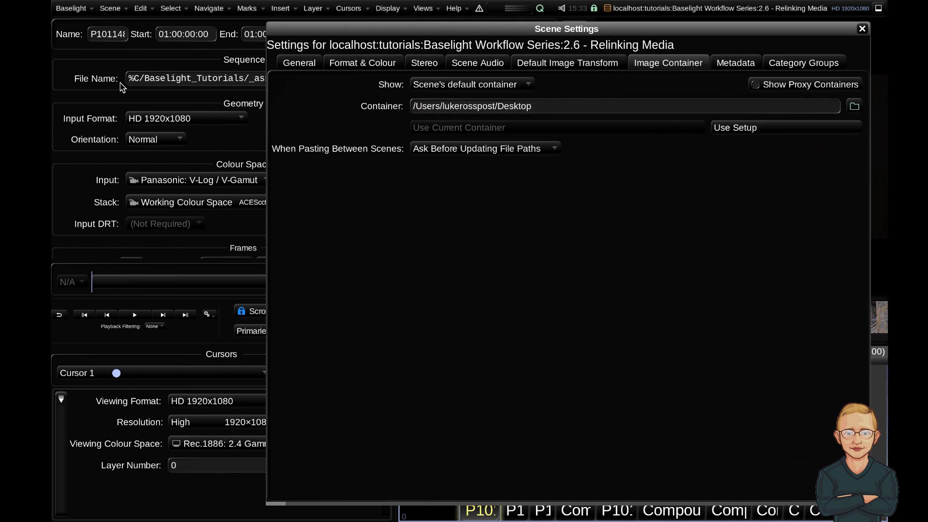
{"action": "key", "text": "Escape"}
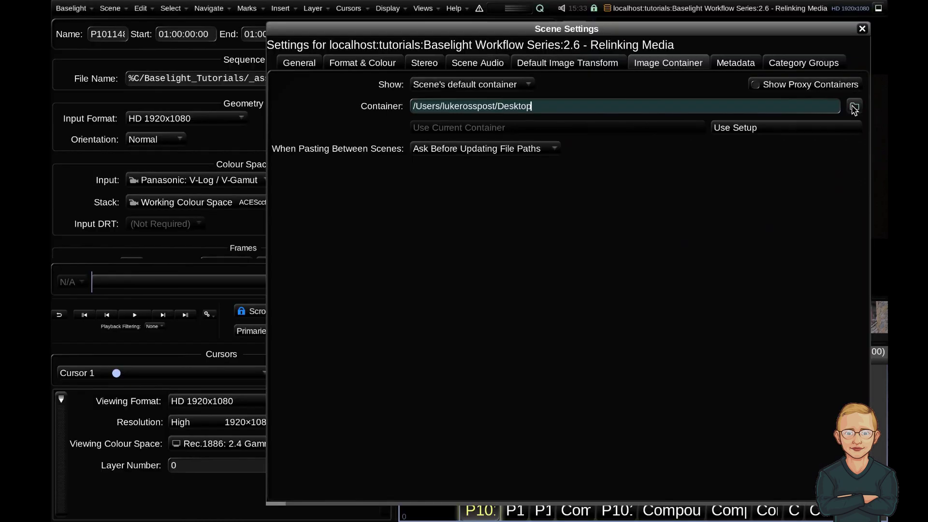
- Set the scene's image container to the LaCie volume and close Scene Settings
{"action": "left_click", "coordinate": [853, 107]}
{"action": "left_click", "coordinate": [271, 59]}
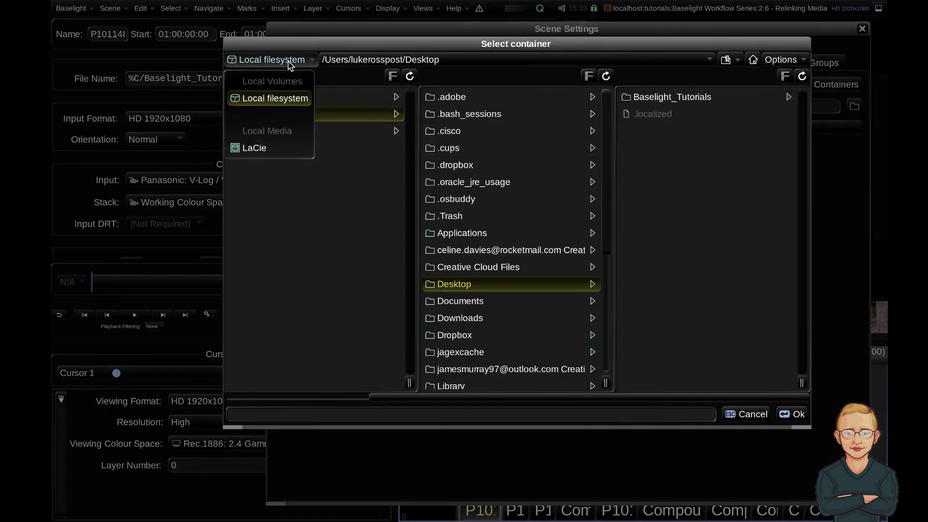
{"action": "left_click", "coordinate": [266, 146]}
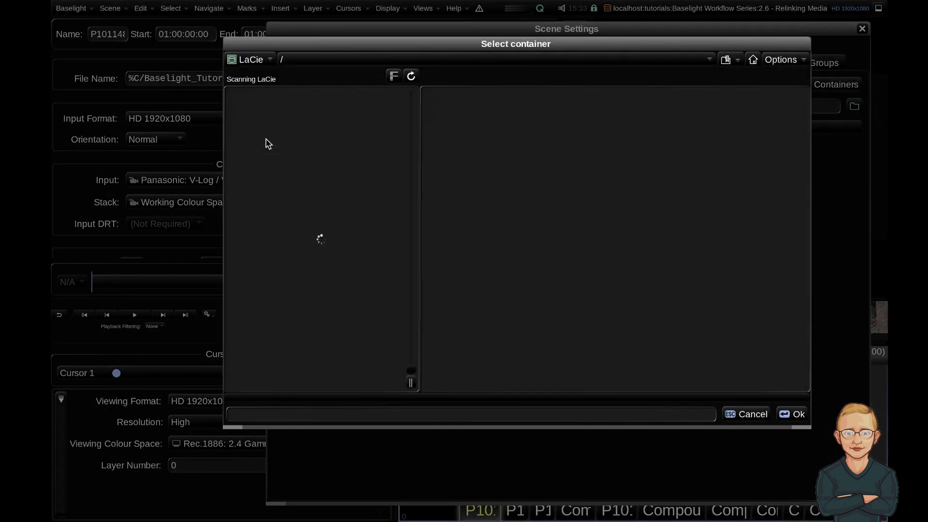
{"action": "left_click", "coordinate": [793, 414]}
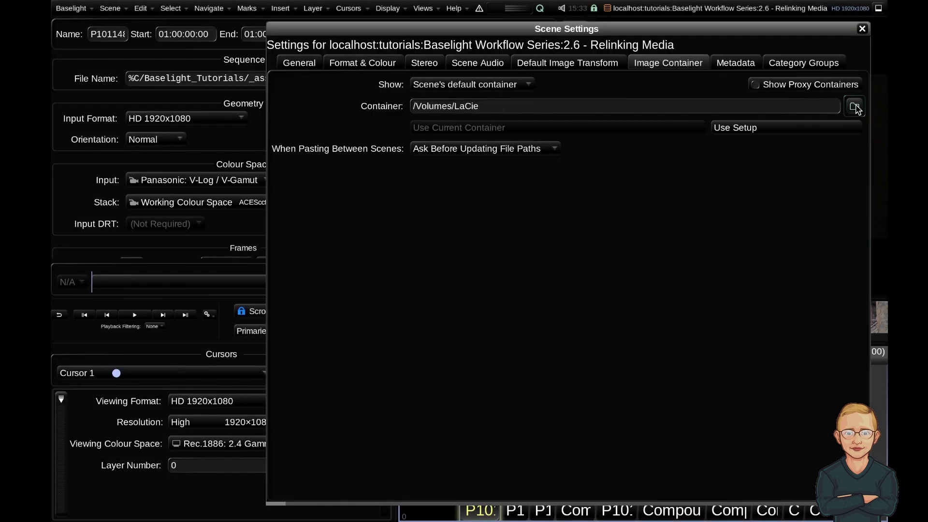
{"action": "left_click", "coordinate": [862, 29]}
- Return to the first shot and check its file browser without changing the file
{"action": "key", "text": "Down"}
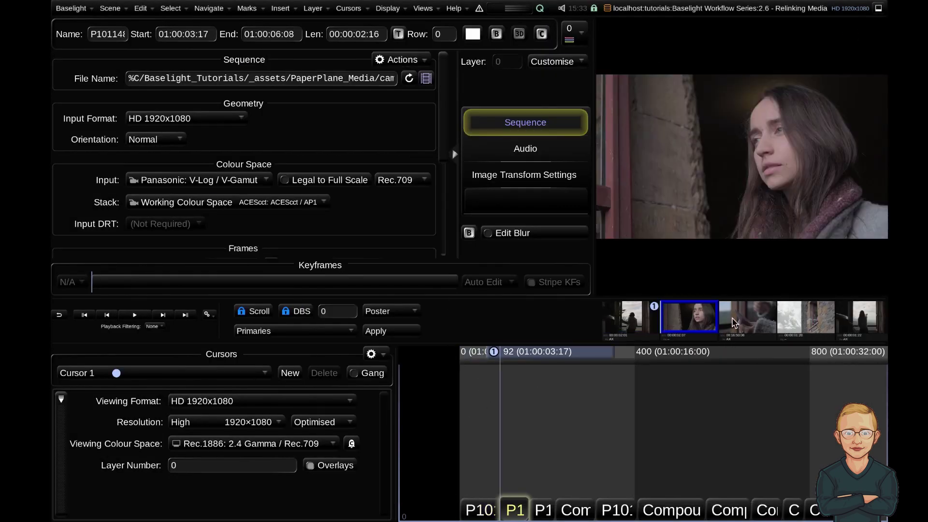
{"action": "key", "text": "Up"}
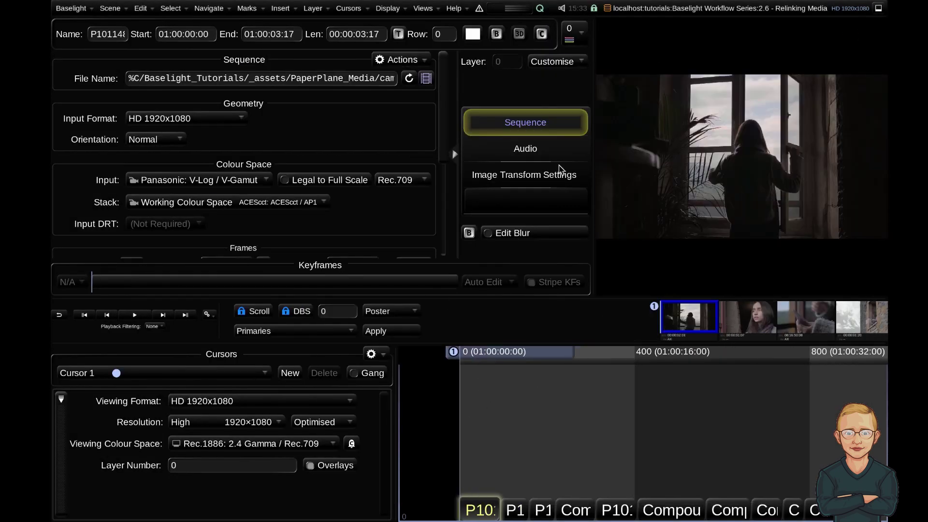
{"action": "left_click", "coordinate": [426, 79]}
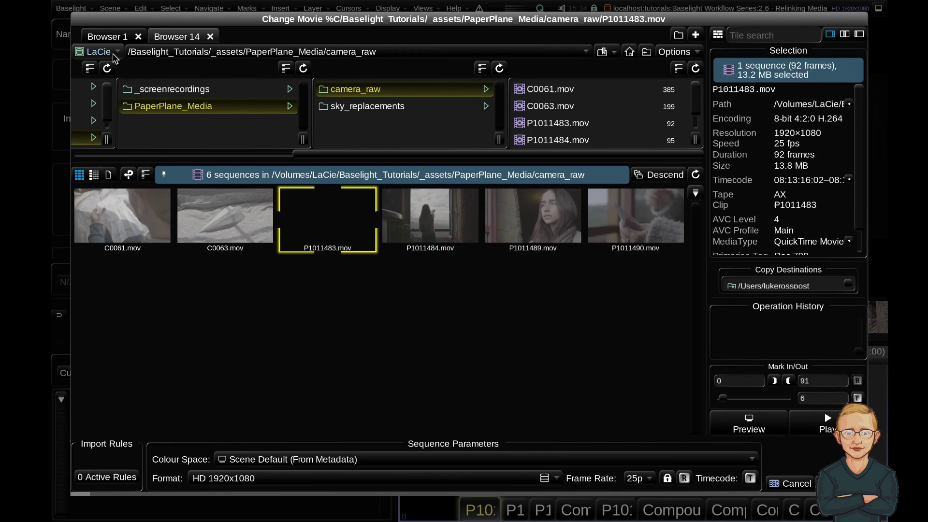
{"action": "key", "text": "Return"}
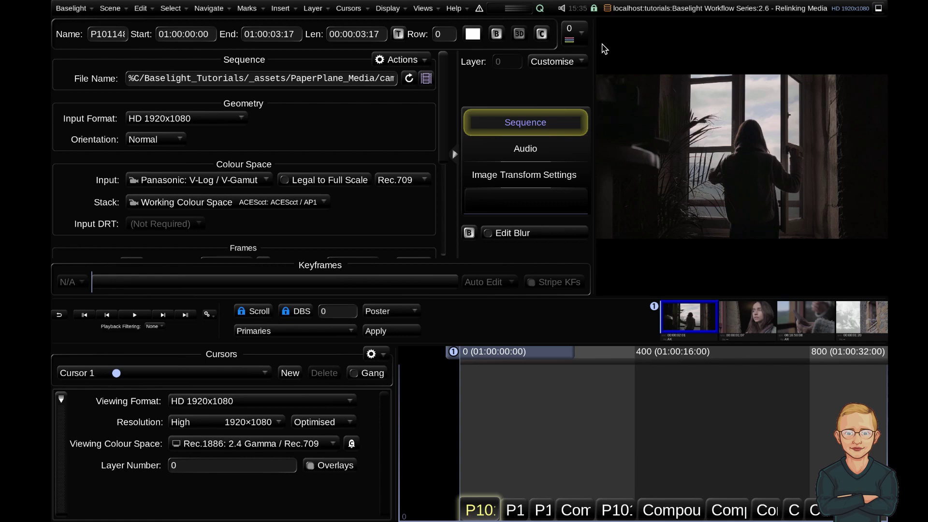
- Move P1011483.mov out of camera_raw directly into the LaCie PaperPlane_Media folder in Finder
{"action": "key", "text": "super+Tab"}
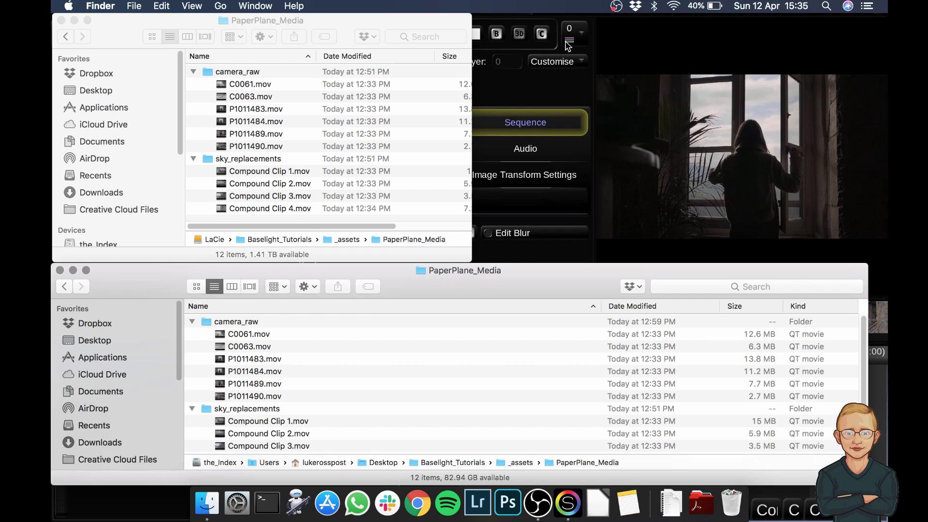
{"action": "left_click", "coordinate": [193, 159]}
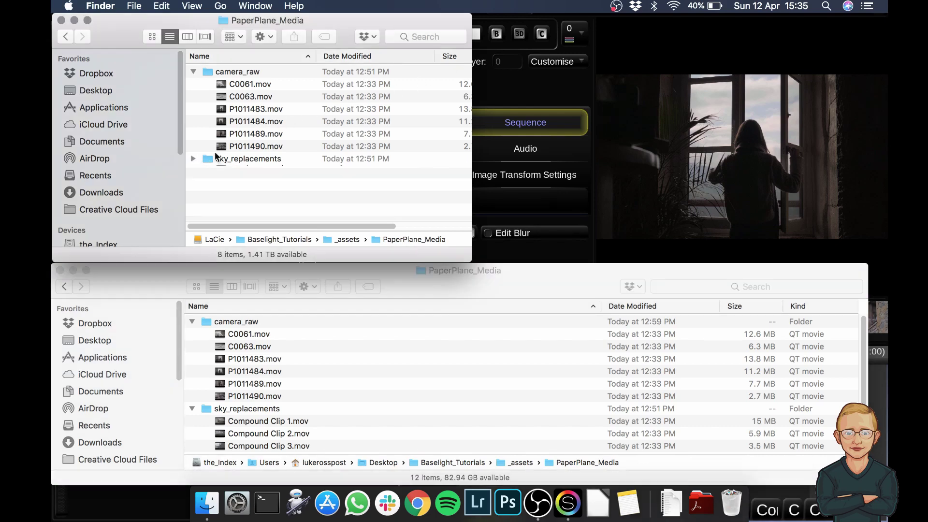
{"action": "left_click", "coordinate": [254, 112]}
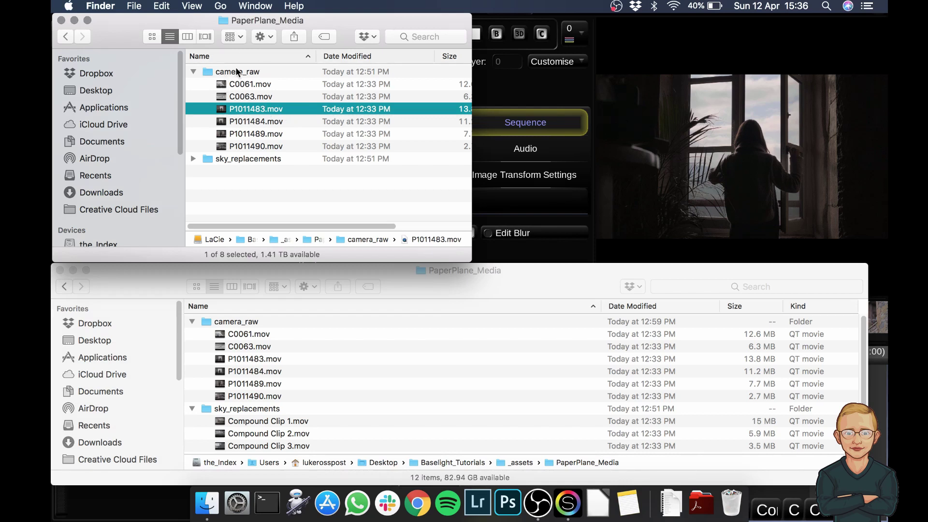
{"action": "left_click_drag", "start_coordinate": [255, 108], "coordinate": [301, 190]}
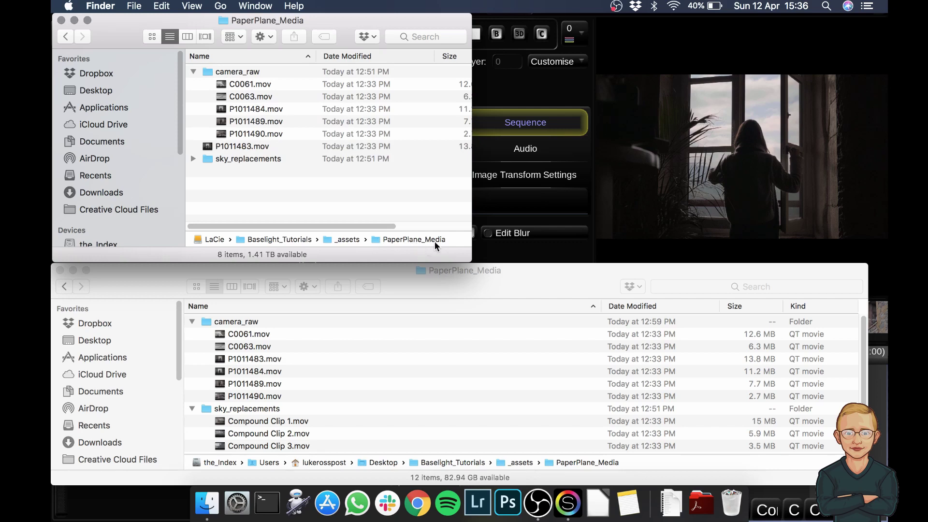
{"action": "left_click", "coordinate": [194, 71]}
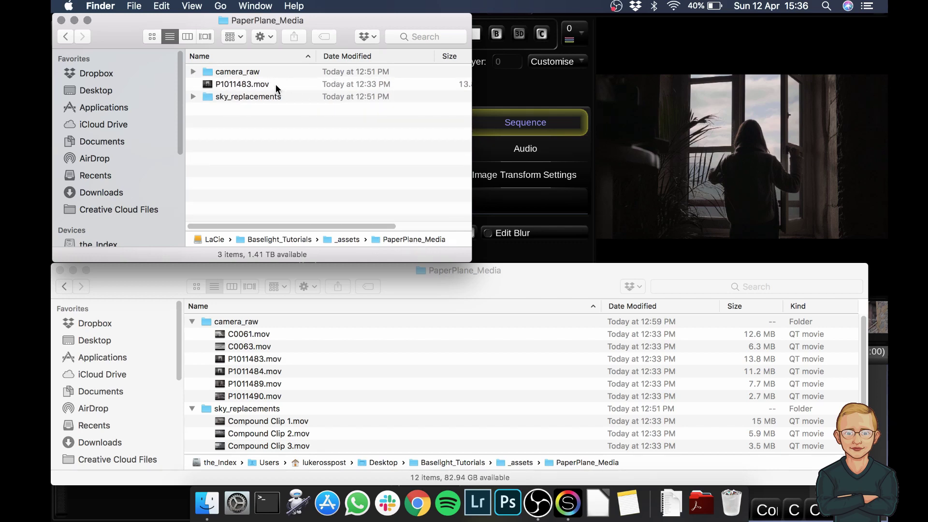
{"action": "left_click", "coordinate": [764, 79]}
- Jump to offline shot P1011483 and read its camera_raw/P1011483.mov path and 6-frame offset
{"action": "key", "text": "Home"}
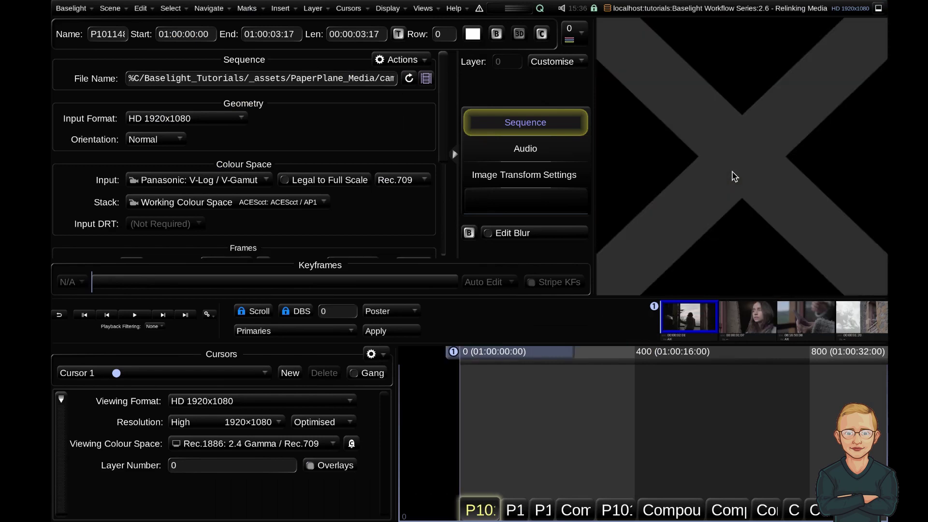
{"action": "scroll", "coordinate": [726, 398], "scroll_direction": "up", "scroll_amount": 3}
{"action": "scroll", "coordinate": [726, 398], "scroll_direction": "down", "scroll_amount": 1}
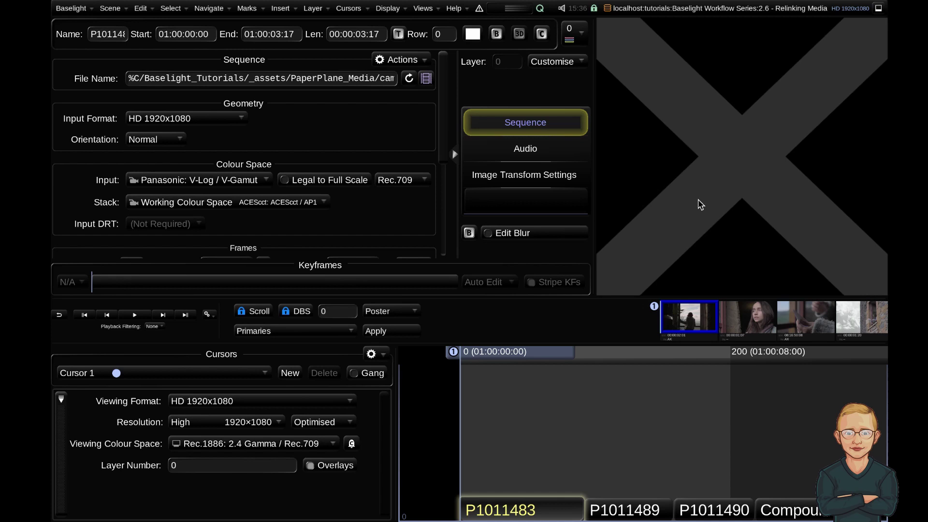
{"action": "left_click", "coordinate": [129, 78]}
{"action": "left_click_drag", "start_coordinate": [129, 78], "coordinate": [457, 94]}
{"action": "left_click", "coordinate": [306, 78]}
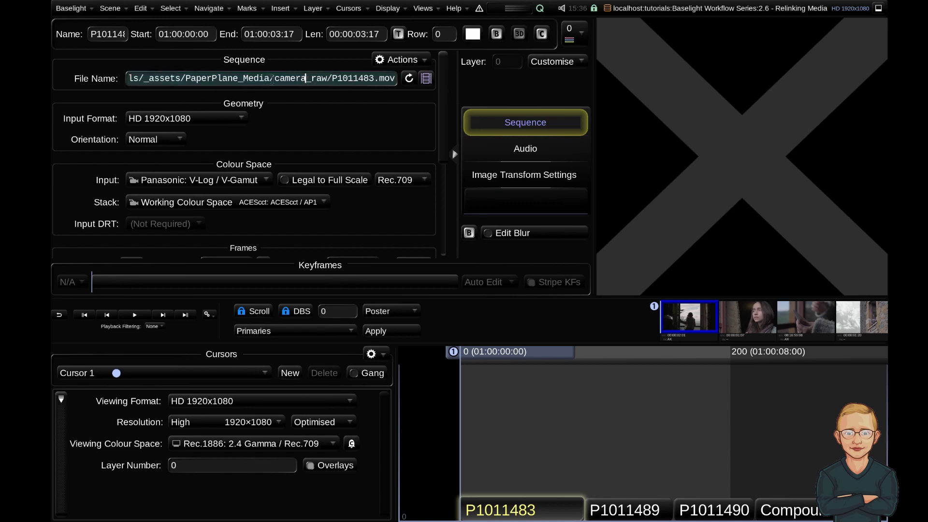
{"action": "left_click_drag", "start_coordinate": [272, 81], "coordinate": [420, 81]}
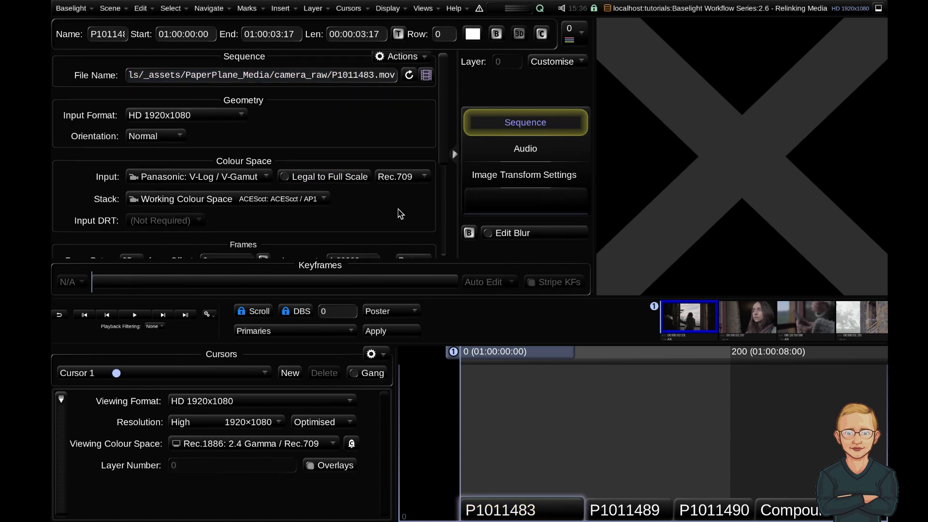
{"action": "scroll", "coordinate": [401, 212], "scroll_direction": "down", "scroll_amount": 4}
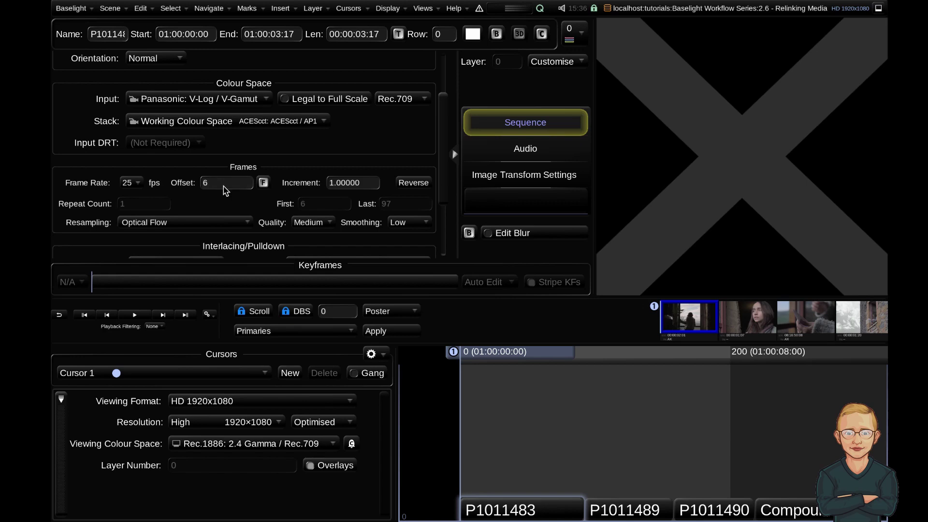
{"action": "scroll", "coordinate": [425, 79], "scroll_direction": "up", "scroll_amount": 3}
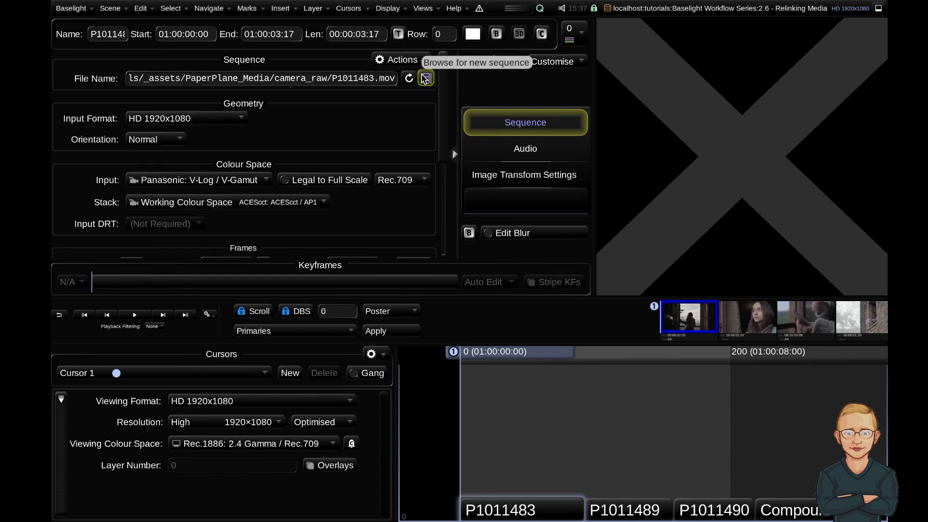
- Relink shot P1011483 to P1011483.mov in the PaperPlane_Media folder via the file browser
{"action": "left_click", "coordinate": [425, 79]}
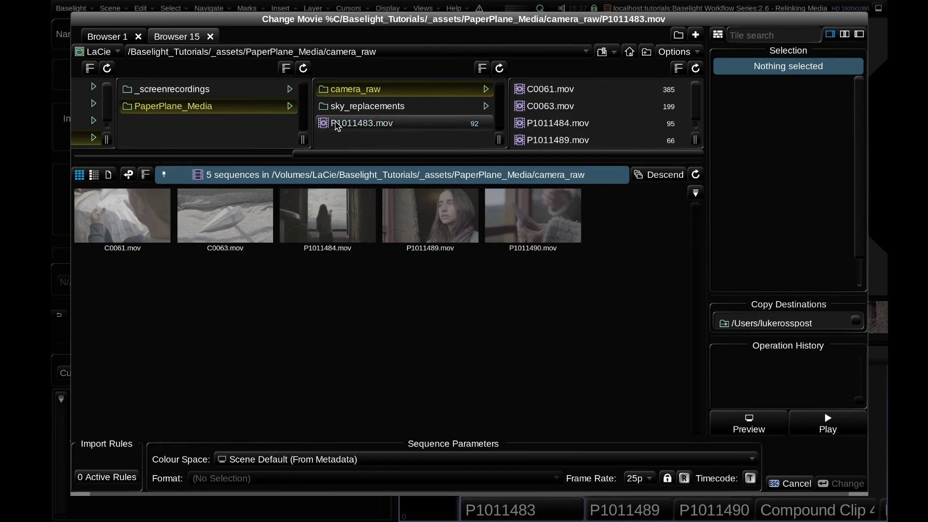
{"action": "left_click", "coordinate": [339, 123]}
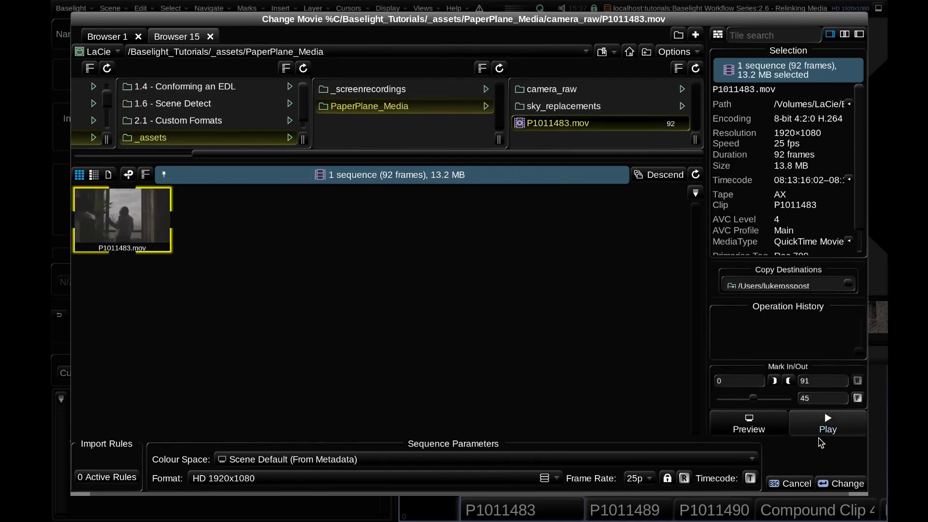
{"action": "left_click", "coordinate": [843, 489]}
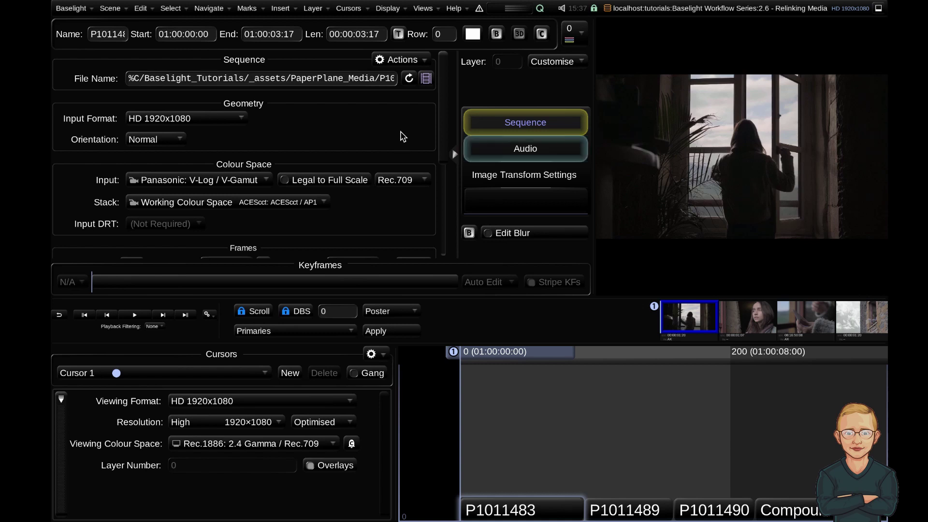
- Set the relinked shot's frame offset back to 6, restoring frames 6 to 97
{"action": "left_click_drag", "start_coordinate": [365, 77], "coordinate": [397, 79]}
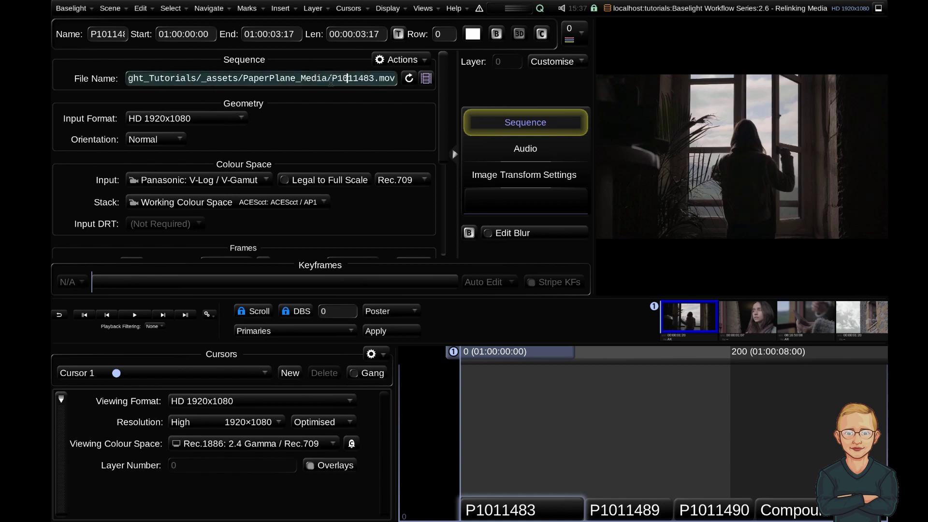
{"action": "scroll", "coordinate": [354, 133], "scroll_direction": "down", "scroll_amount": 5}
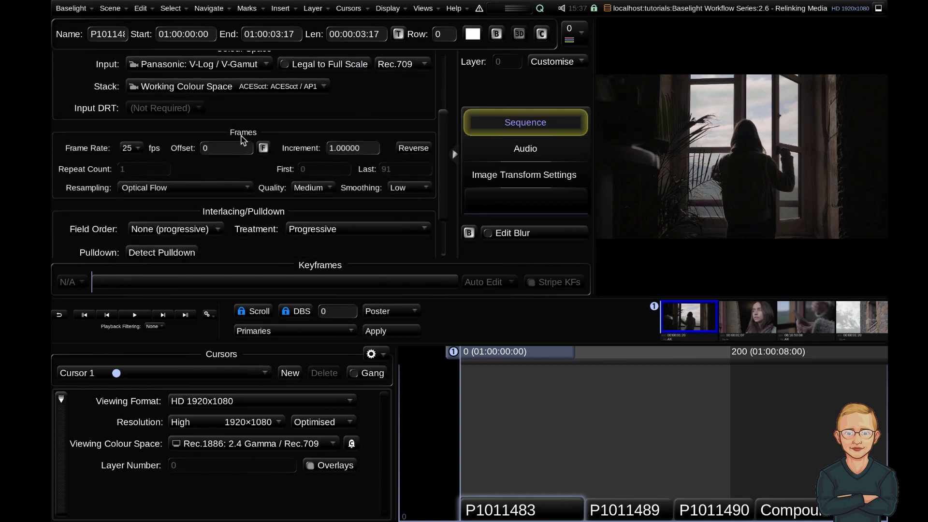
{"action": "left_click", "coordinate": [220, 150]}
{"action": "key", "text": "Return"}
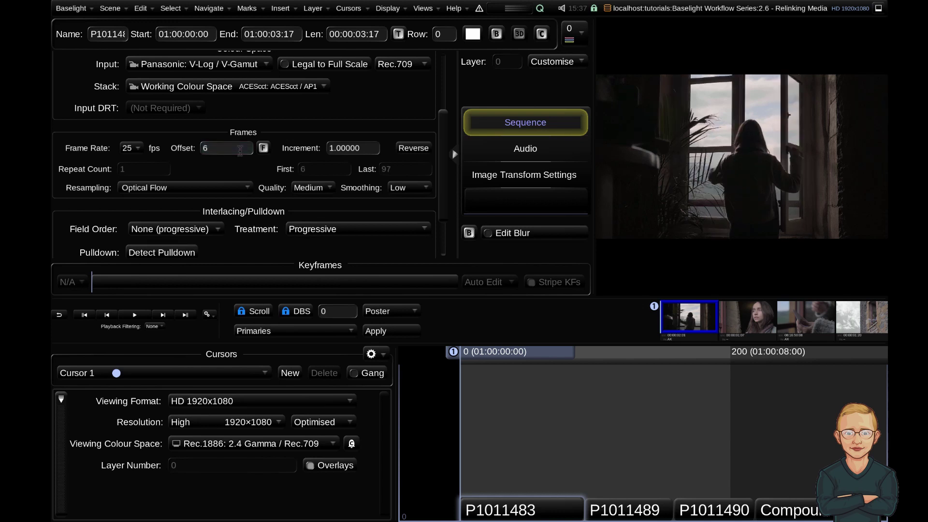
{"action": "scroll", "coordinate": [401, 158], "scroll_direction": "up", "scroll_amount": 4}
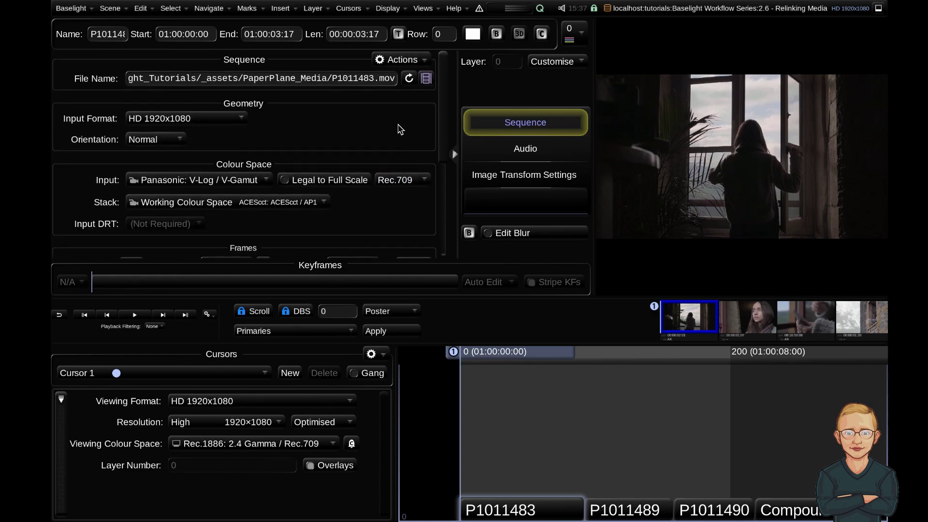
{"action": "scroll", "coordinate": [400, 129], "scroll_direction": "down", "scroll_amount": 2}
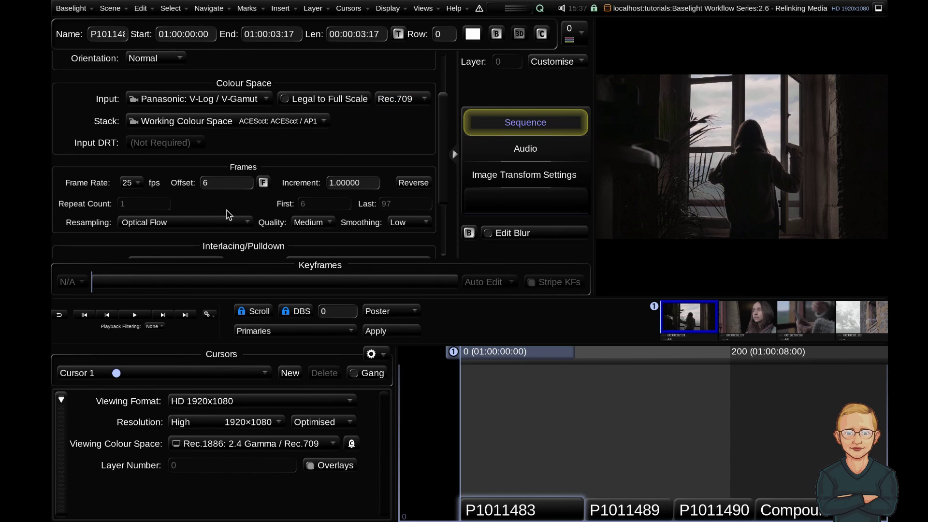
- Locate camera_raw in the shot's File Name path and confirm the clip's new location in Finder
{"action": "scroll", "coordinate": [297, 187], "scroll_direction": "up", "scroll_amount": 2}
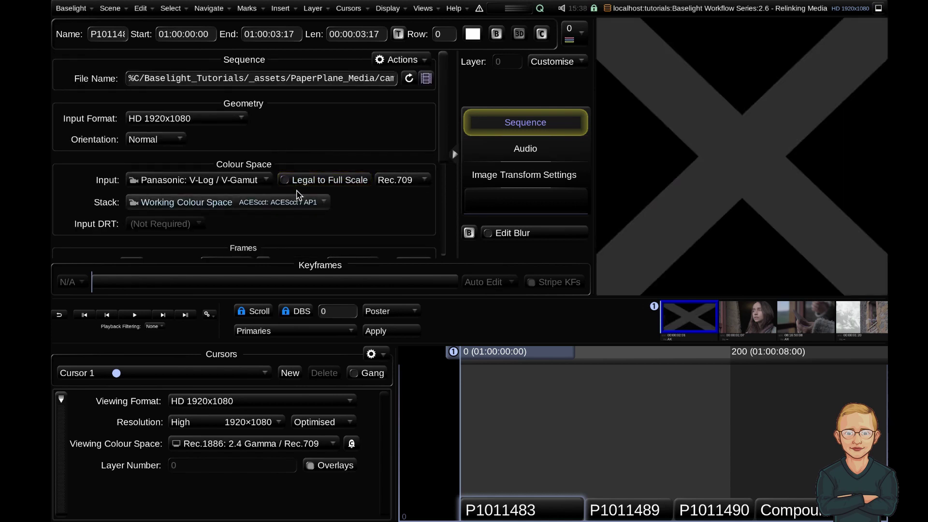
{"action": "scroll", "coordinate": [367, 182], "scroll_direction": "up", "scroll_amount": 1}
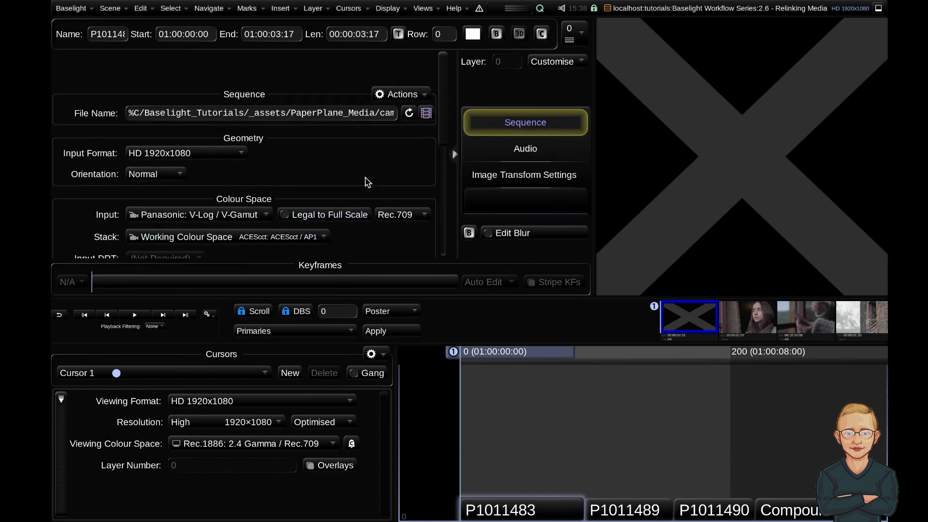
{"action": "scroll", "coordinate": [365, 182], "scroll_direction": "down", "scroll_amount": 4}
{"action": "scroll", "coordinate": [363, 179], "scroll_direction": "up", "scroll_amount": 4}
{"action": "scroll", "coordinate": [361, 177], "scroll_direction": "down", "scroll_amount": 1}
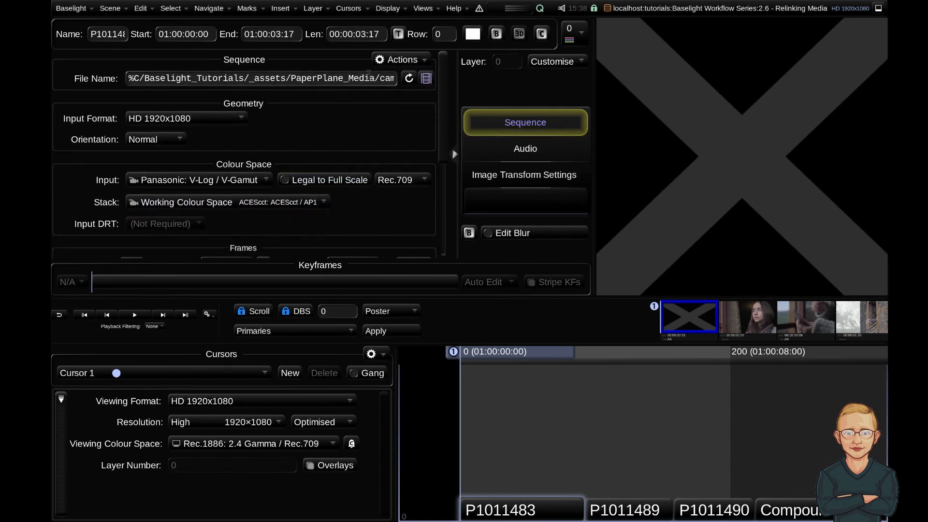
{"action": "left_click_drag", "start_coordinate": [368, 73], "coordinate": [406, 78]}
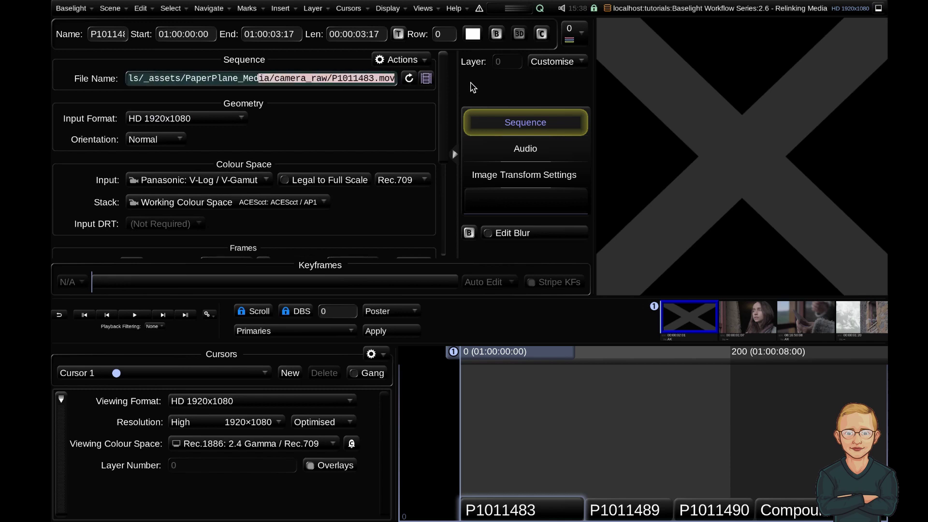
{"action": "left_click", "coordinate": [369, 79]}
{"action": "key", "text": "super+Tab"}
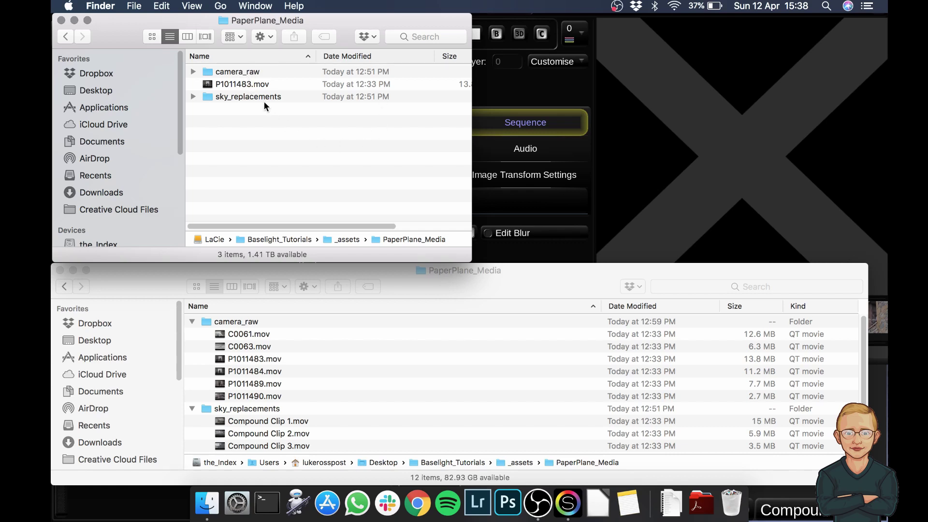
{"action": "key", "text": "super+Tab"}
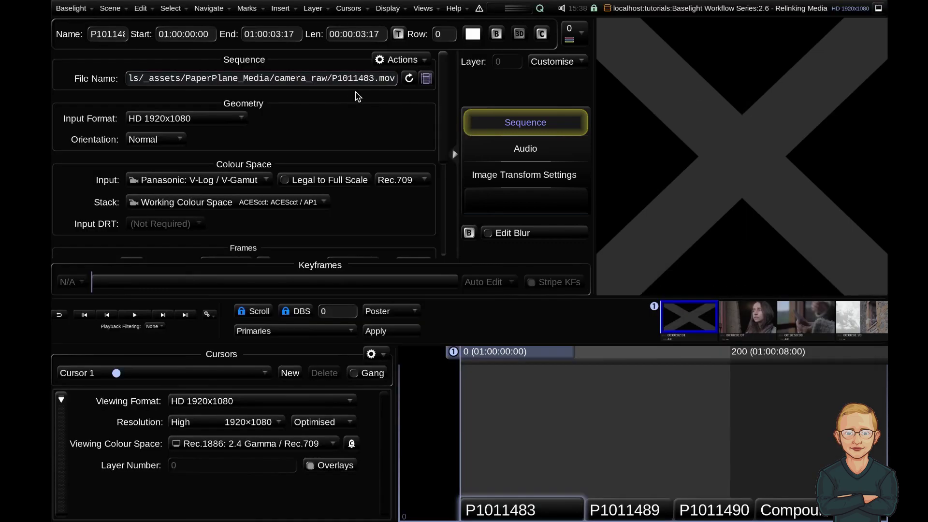
- Delete 'camera_raw/' from the path so it reads PaperPlane_Media/P1011483.mov
{"action": "left_click", "coordinate": [333, 80]}
{"action": "key", "text": "BackSpace"}
{"action": "key", "text": "BackSpace"}
{"action": "key", "text": "BackSpace"}
{"action": "key", "text": "BackSpace"}
{"action": "key", "text": "BackSpace"}
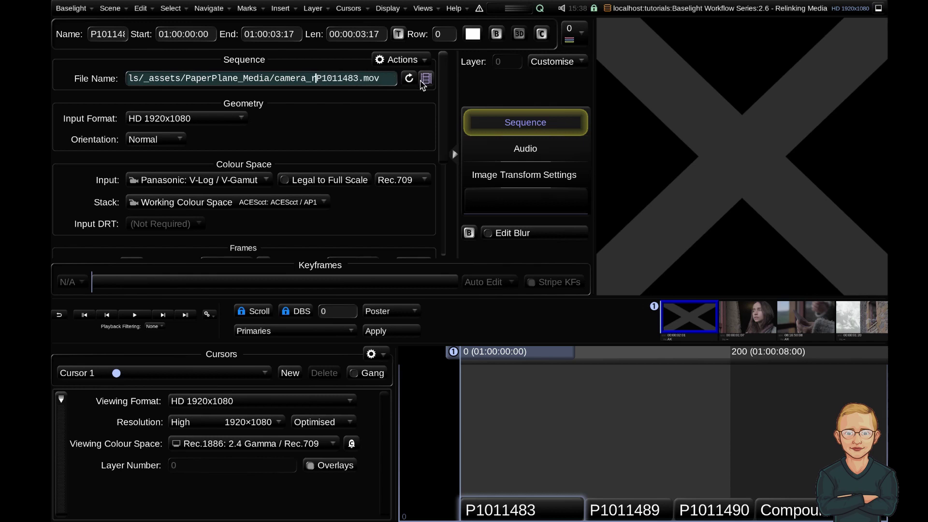
{"action": "key", "text": "BackSpace"}
{"action": "key", "text": "BackSpace"}
{"action": "key", "text": "BackSpace"}
{"action": "key", "text": "BackSpace"}
{"action": "key", "text": "BackSpace"}
{"action": "key", "text": "BackSpace"}
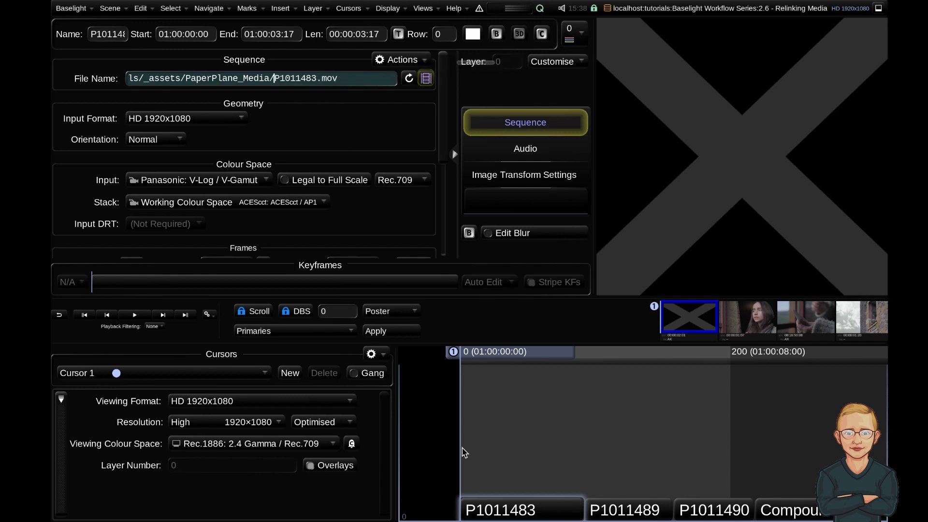
{"action": "key", "text": "Return"}
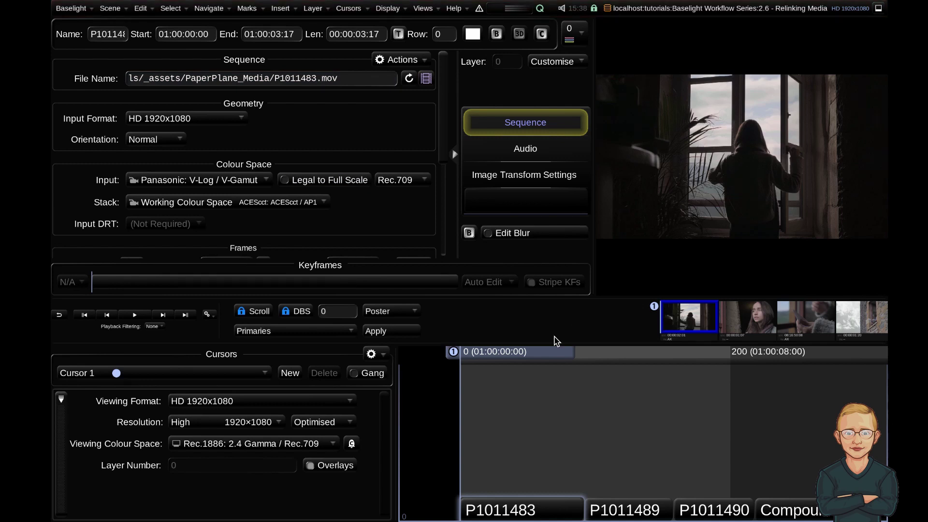
{"action": "left_click_drag", "start_coordinate": [518, 352], "coordinate": [571, 354]}
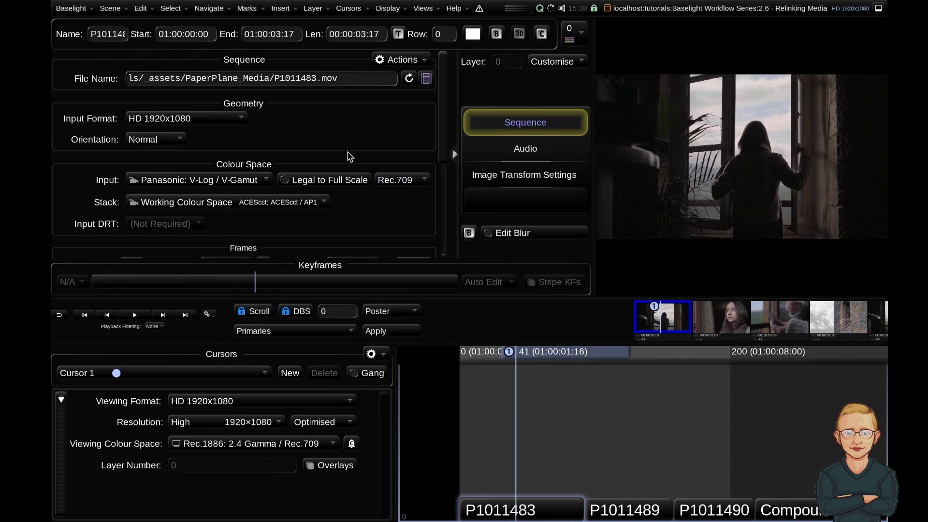
{"action": "scroll", "coordinate": [350, 155], "scroll_direction": "down", "scroll_amount": 3}
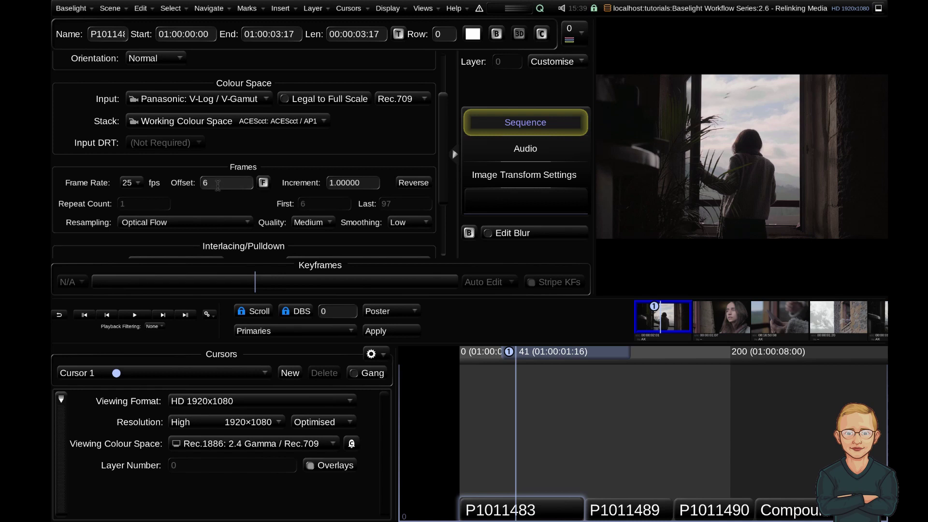
{"action": "scroll", "coordinate": [297, 175], "scroll_direction": "up", "scroll_amount": 4}
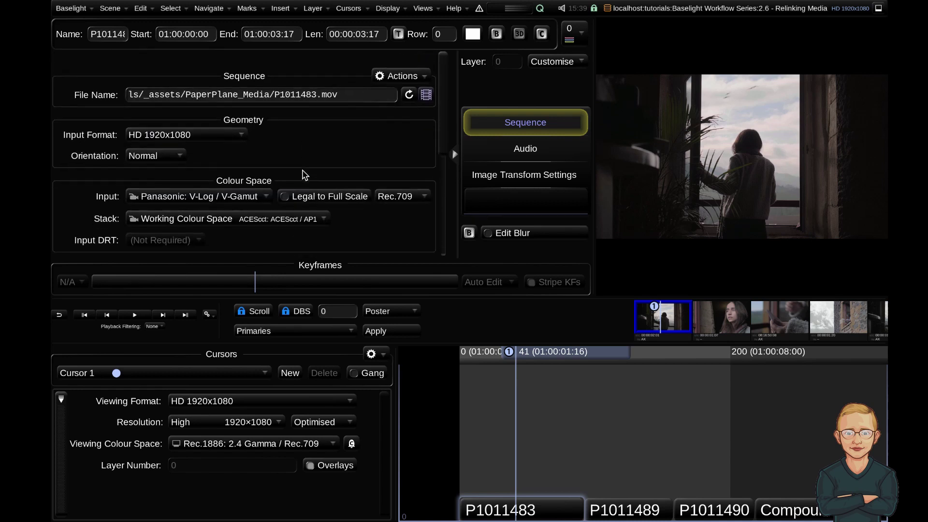
{"action": "scroll", "coordinate": [305, 175], "scroll_direction": "down", "scroll_amount": 1}
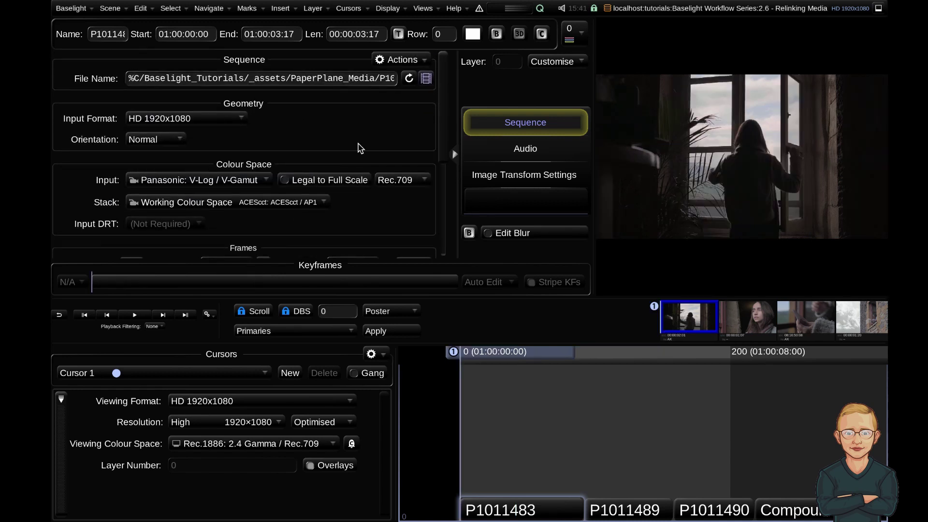